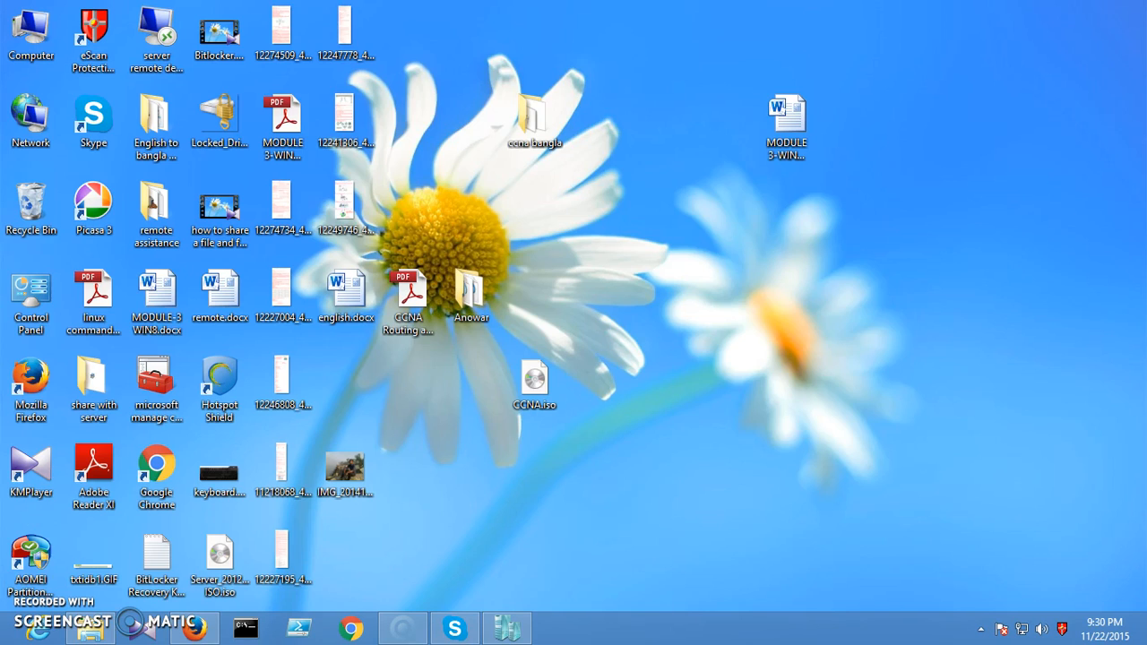
- Open Hyper-V Manager from the Windows Start screen
{"action": "mouse_move", "coordinate": [1142, 128]}
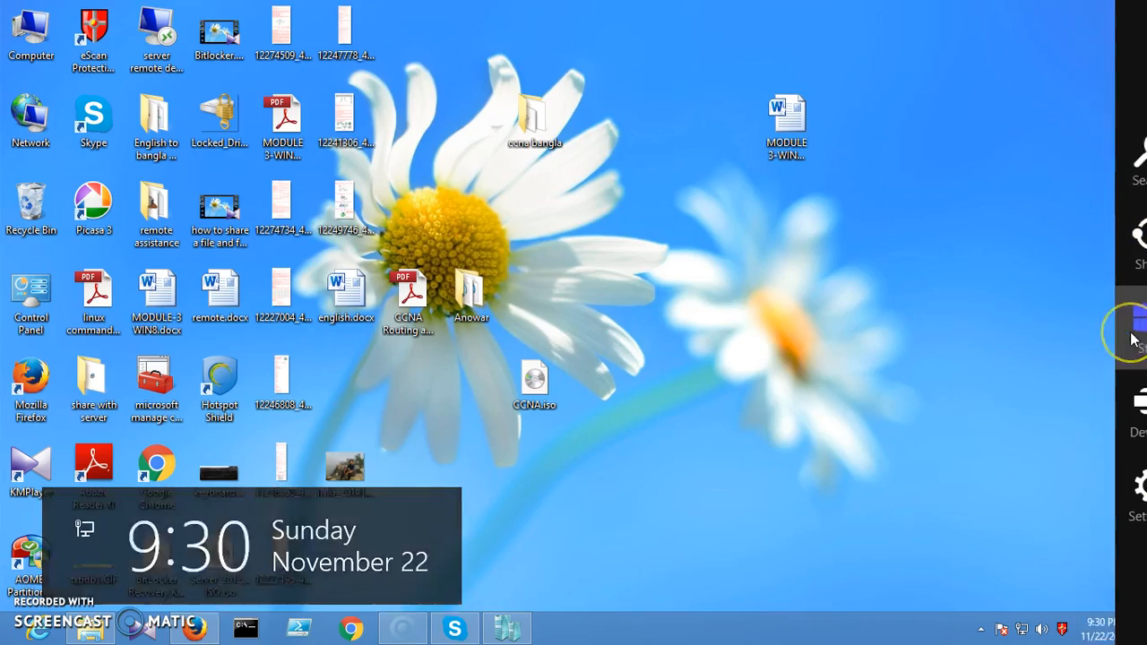
{"action": "left_click", "coordinate": [1115, 318]}
{"action": "scroll", "coordinate": [1133, 339], "scroll_direction": "down", "scroll_amount": 10}
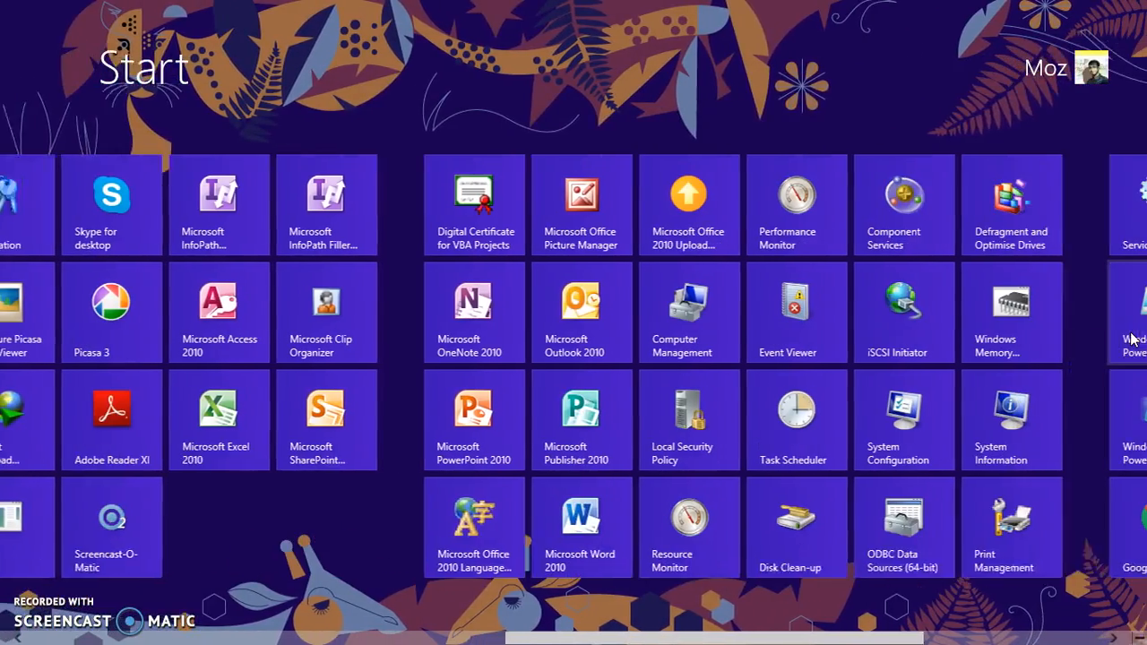
{"action": "scroll", "coordinate": [1133, 338], "scroll_direction": "down", "scroll_amount": 3}
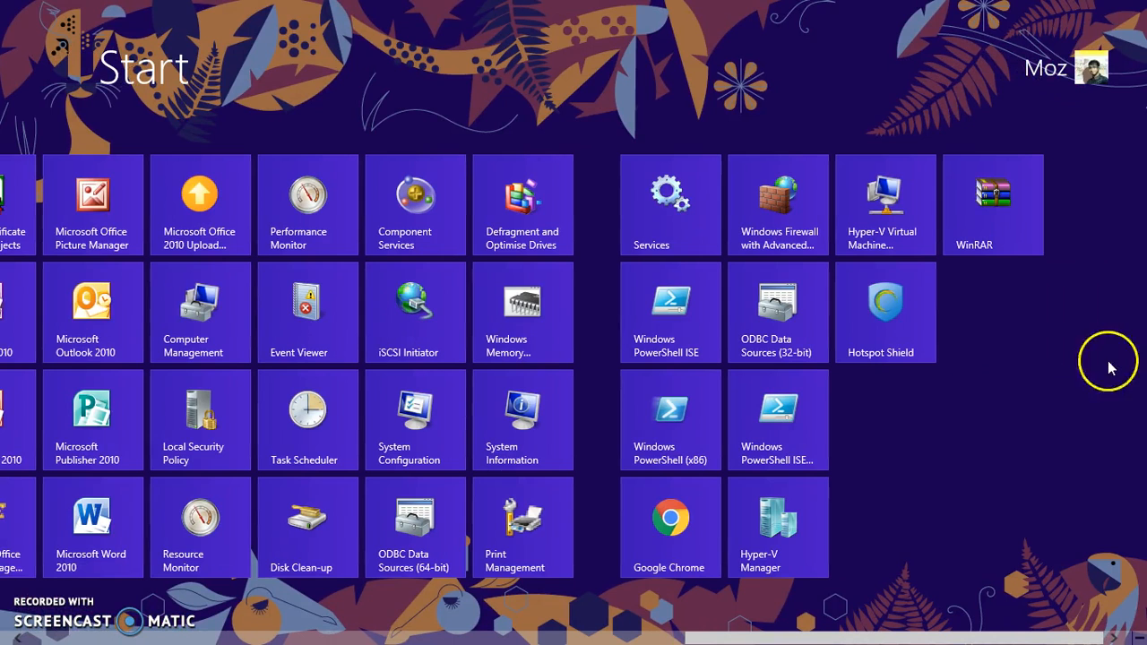
{"action": "left_click", "coordinate": [784, 551]}
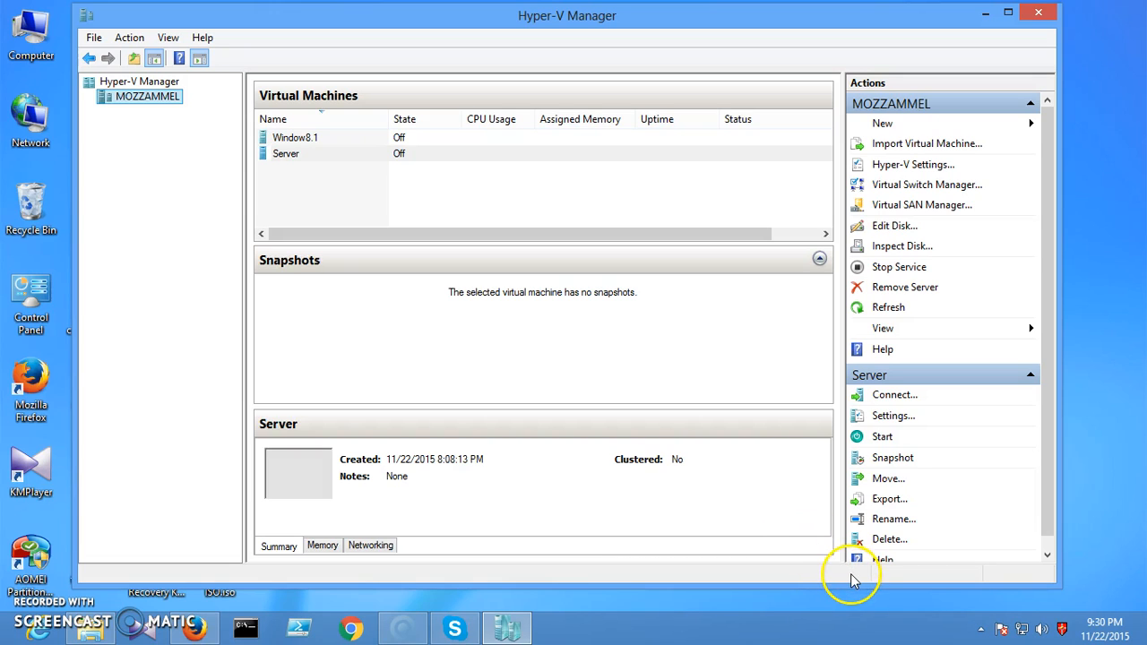
- Begin creating a new virtual machine on the local host and name it "server 2012 new"
{"action": "right_click", "coordinate": [136, 97]}
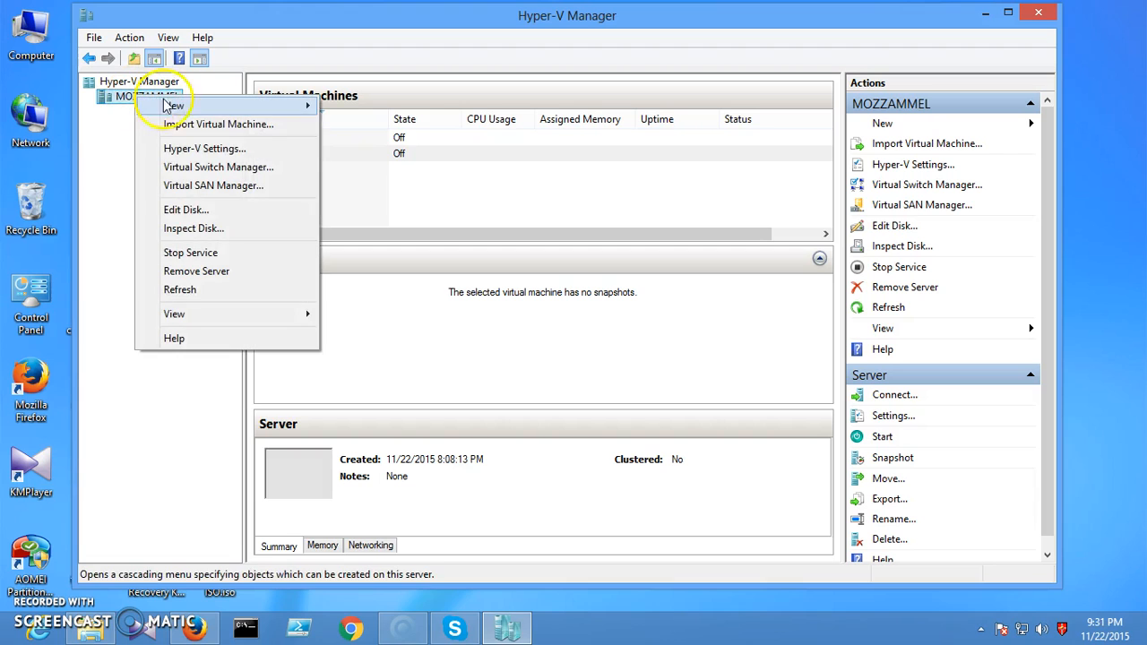
{"action": "mouse_move", "coordinate": [204, 106]}
{"action": "left_click", "coordinate": [352, 104]}
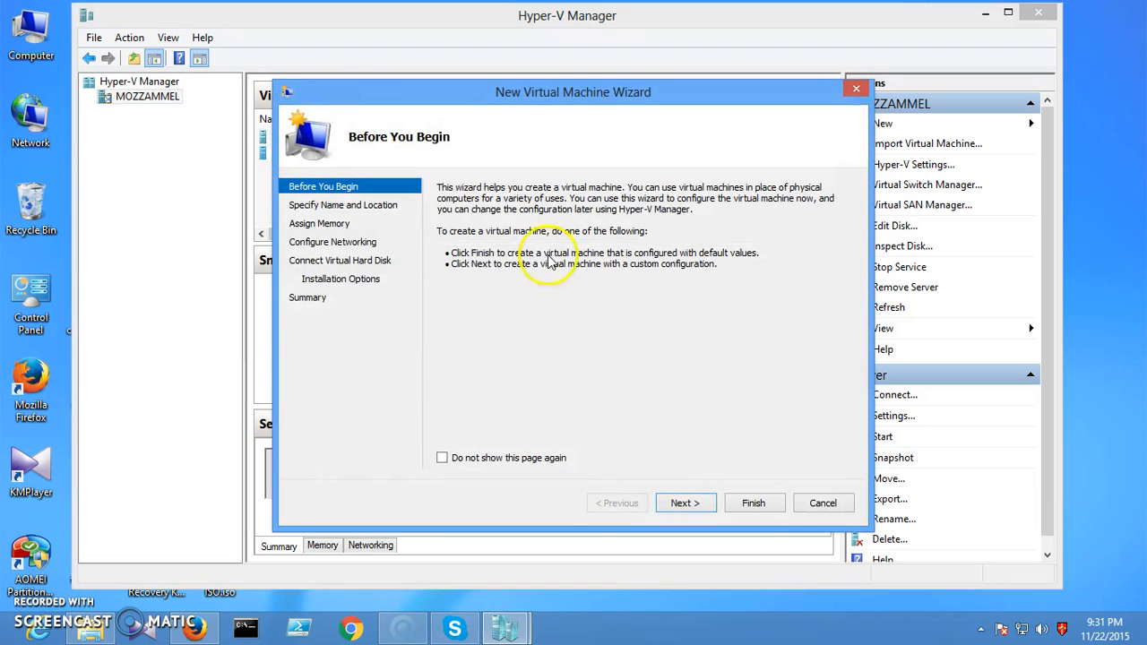
{"action": "left_click", "coordinate": [683, 502]}
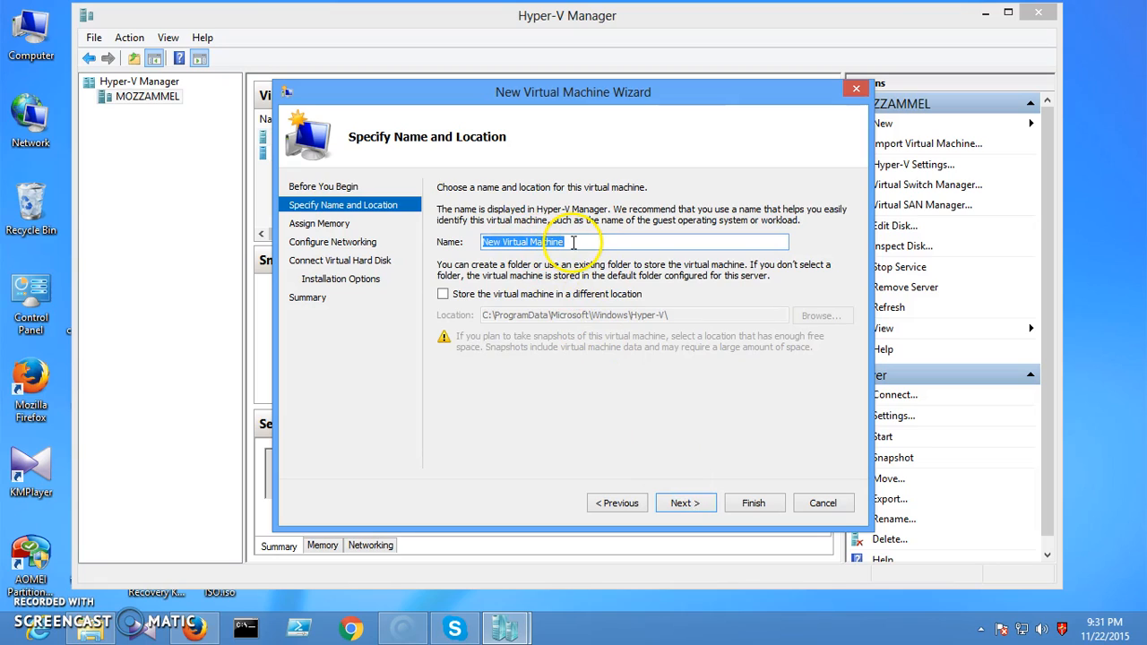
{"action": "type", "text": "server "}
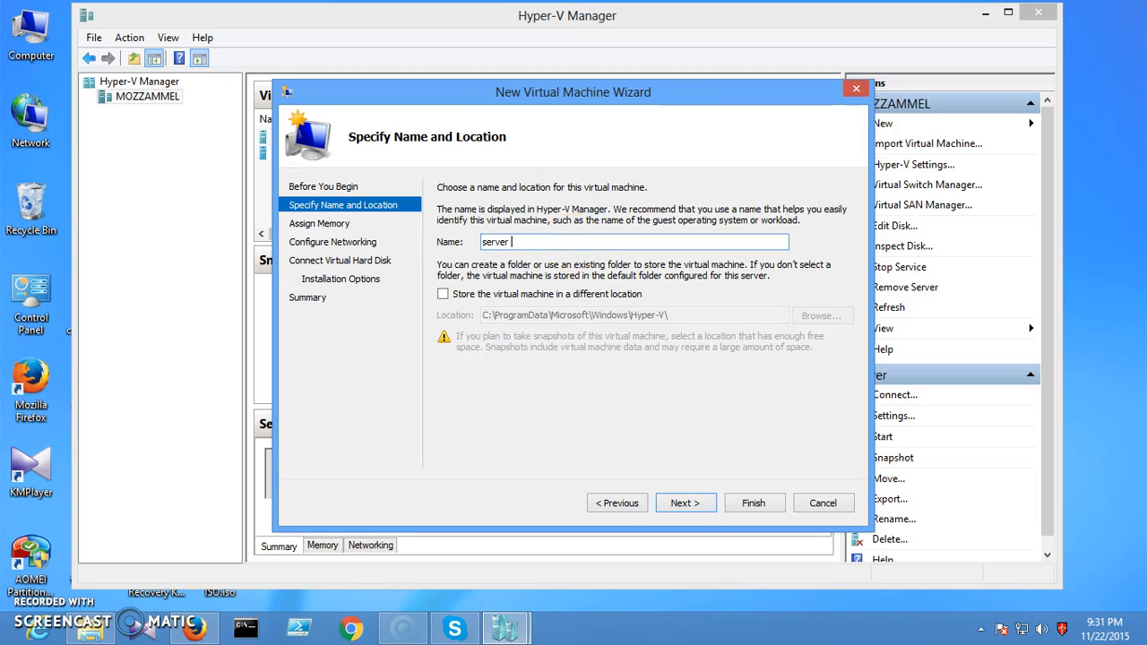
{"action": "type", "text": "2012 new"}
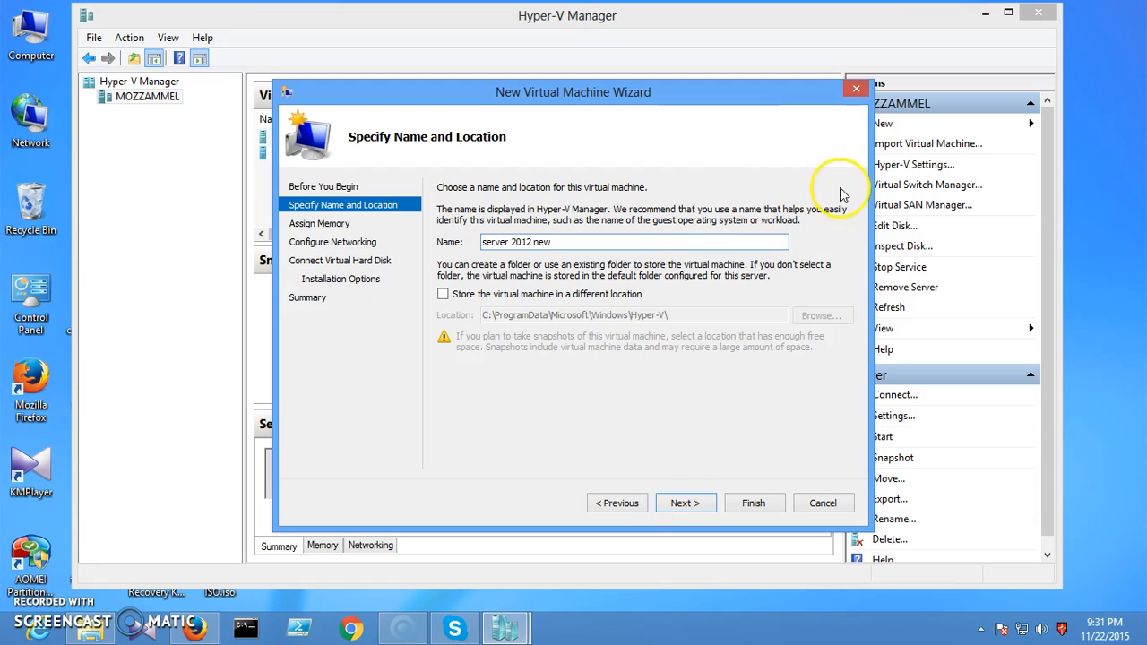
{"action": "left_click", "coordinate": [681, 504]}
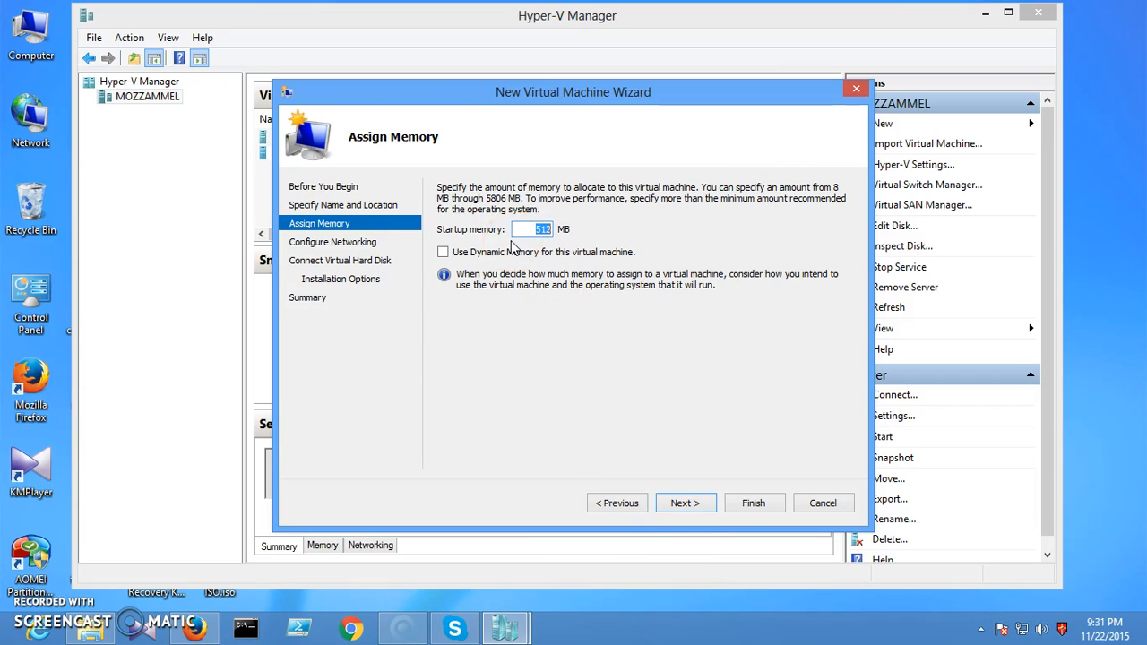
- Enable Dynamic Memory for the new virtual machine and connect its network adapter to External Switch
{"action": "left_click", "coordinate": [442, 252]}
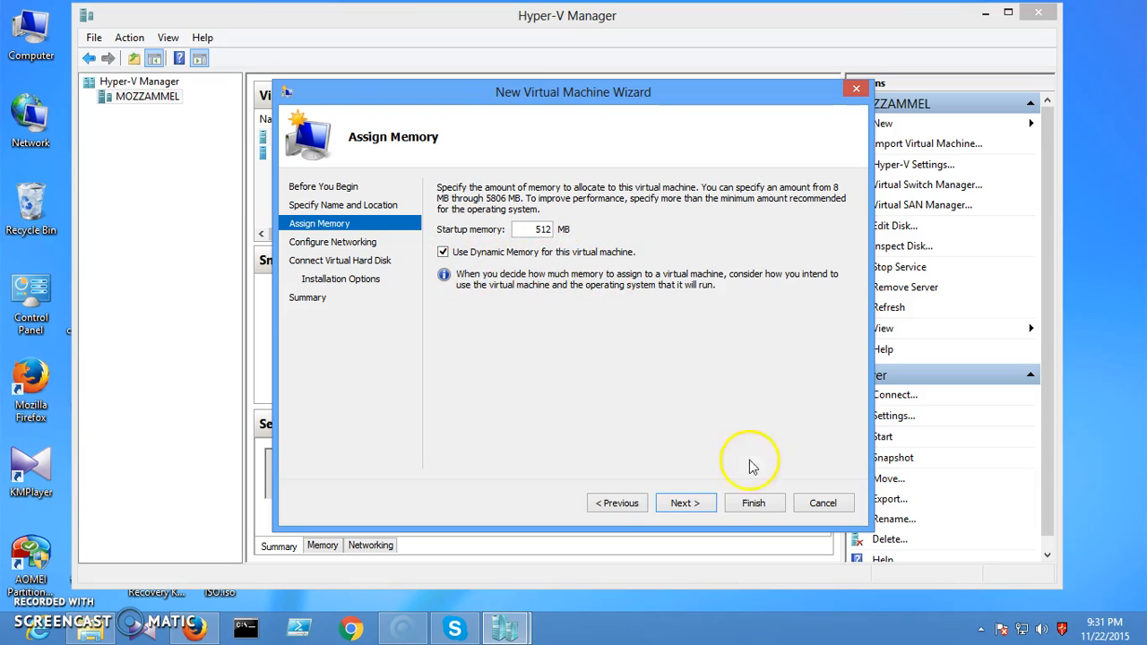
{"action": "left_click", "coordinate": [683, 504]}
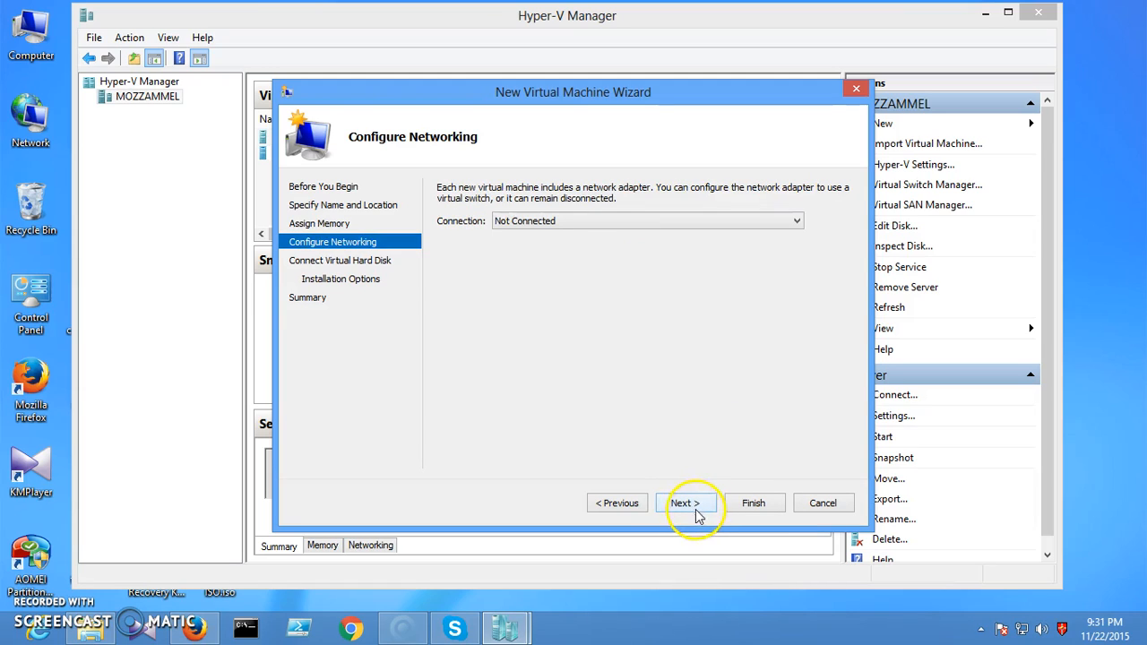
{"action": "left_click", "coordinate": [548, 227]}
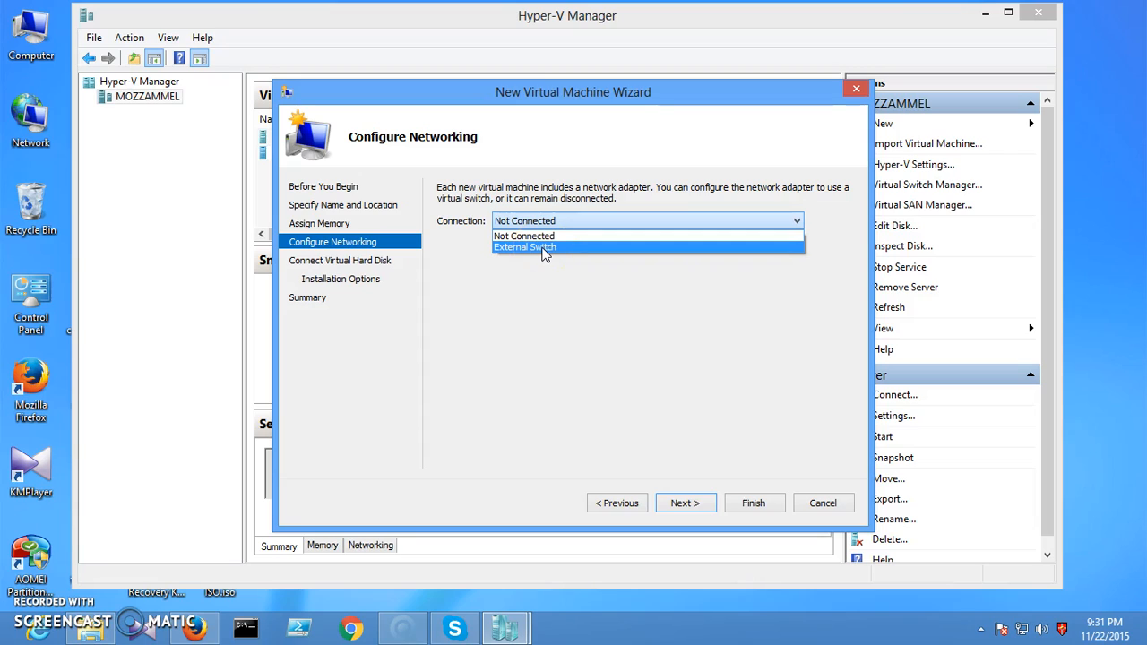
{"action": "left_click", "coordinate": [543, 248]}
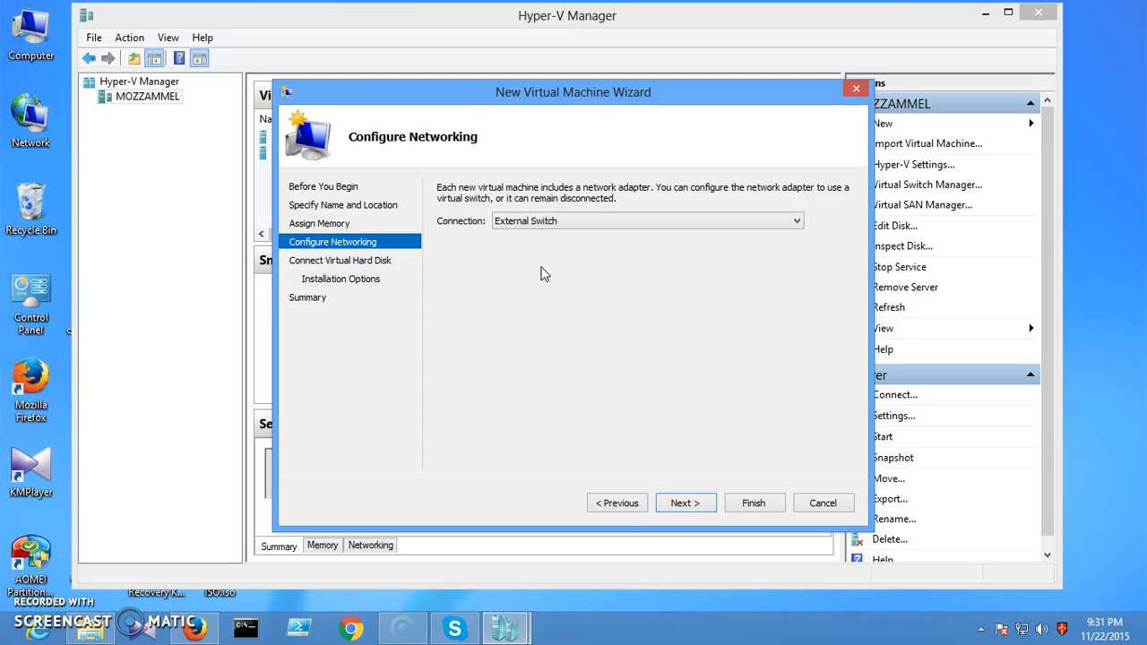
{"action": "left_click", "coordinate": [692, 504]}
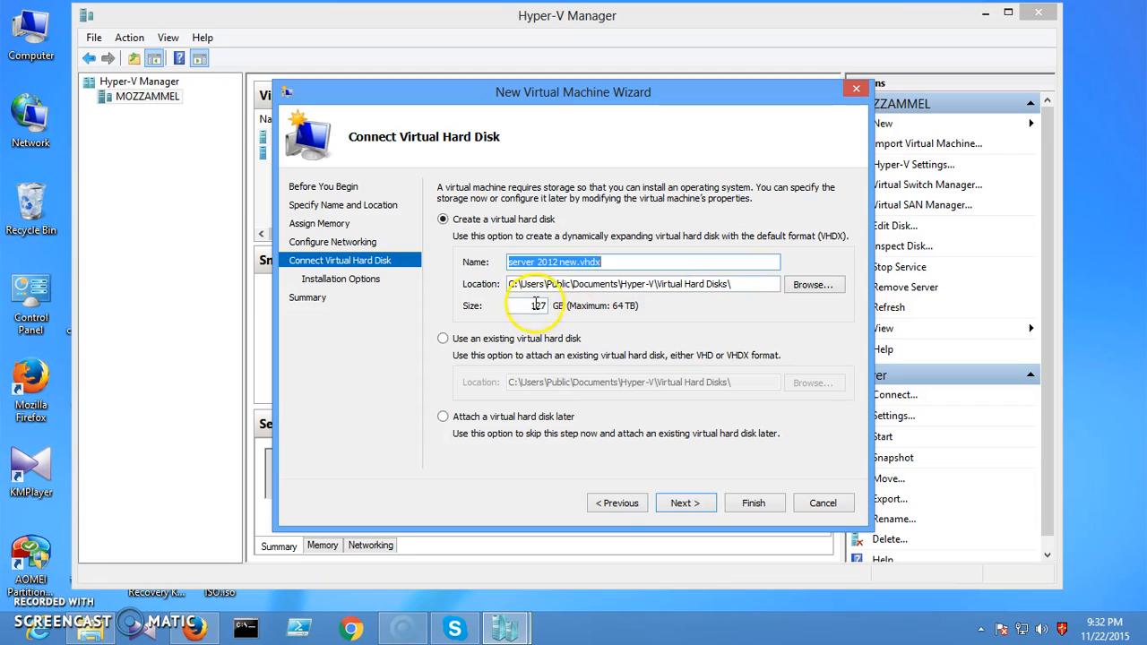
- Set the new virtual hard disk's size to 30 GB and continue to the installation options
{"action": "left_click_drag", "start_coordinate": [512, 305], "coordinate": [587, 305]}
{"action": "type", "text": "30"}
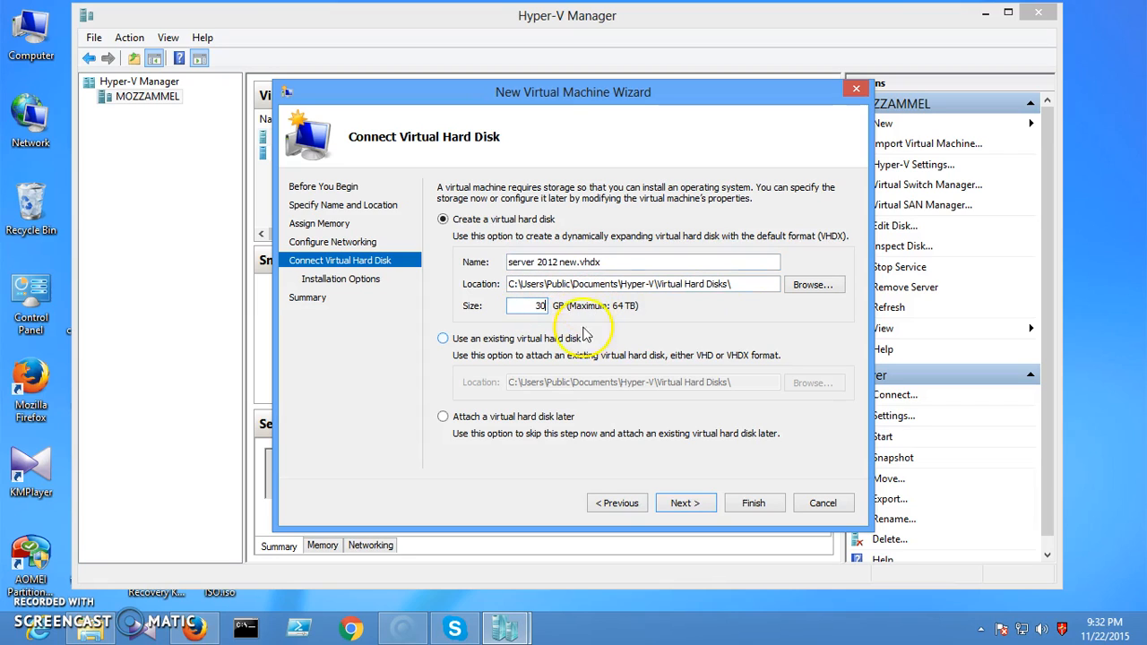
{"action": "left_click", "coordinate": [685, 503]}
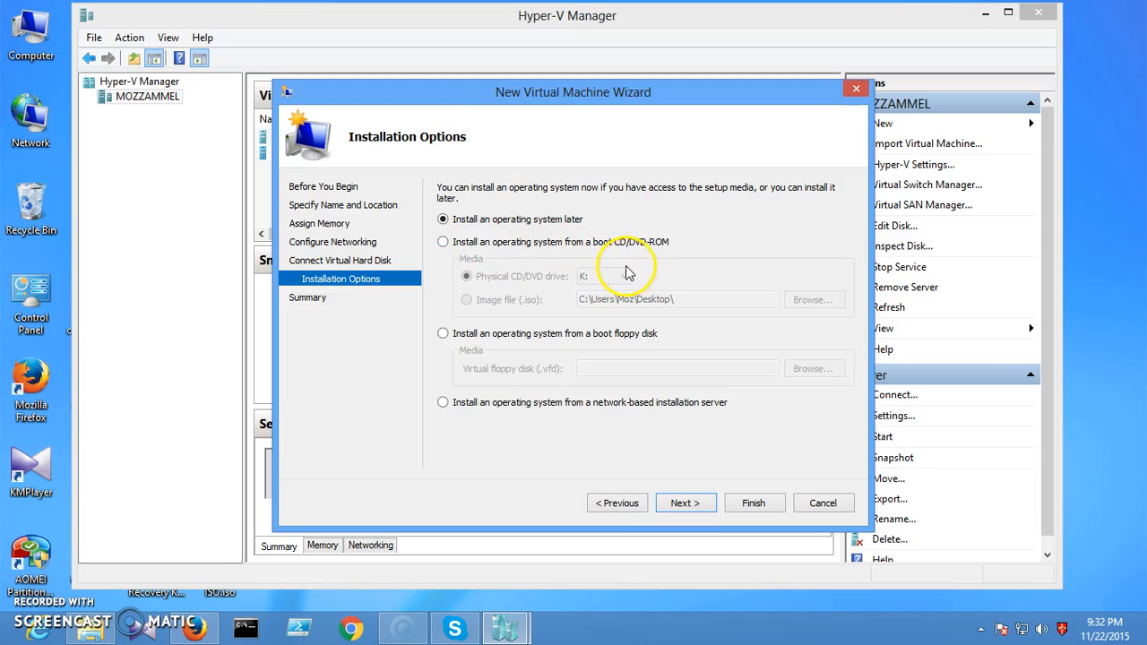
- Choose to install the operating system from the physical CD/DVD drive K: and finish creating the virtual machine
{"action": "left_click", "coordinate": [451, 249]}
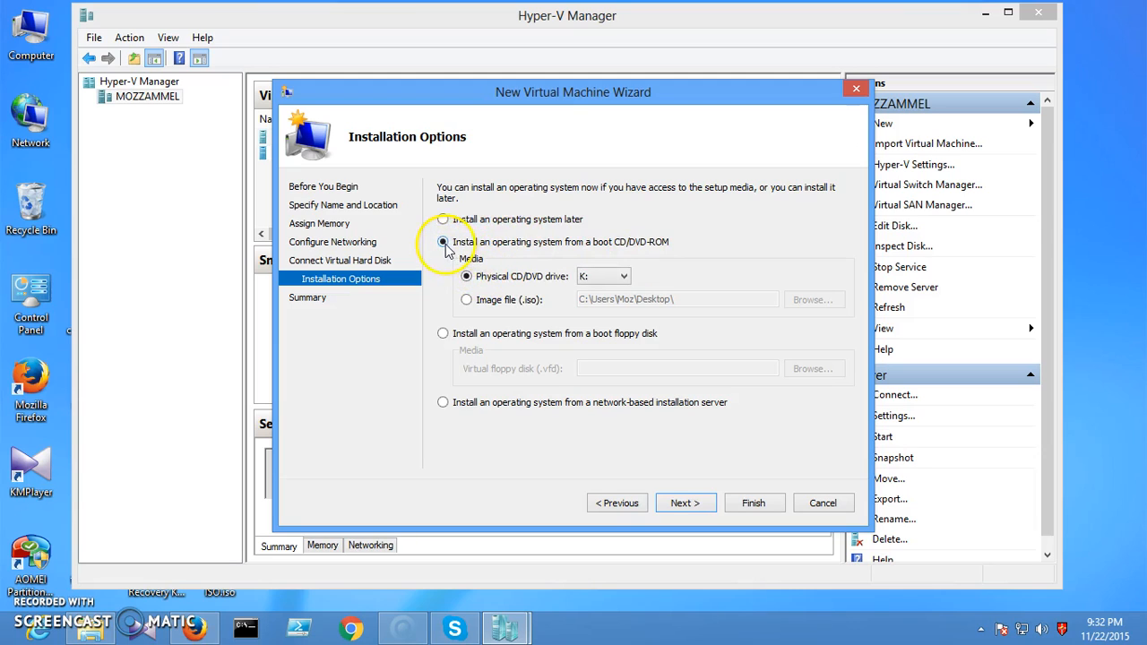
{"action": "left_click", "coordinate": [520, 302]}
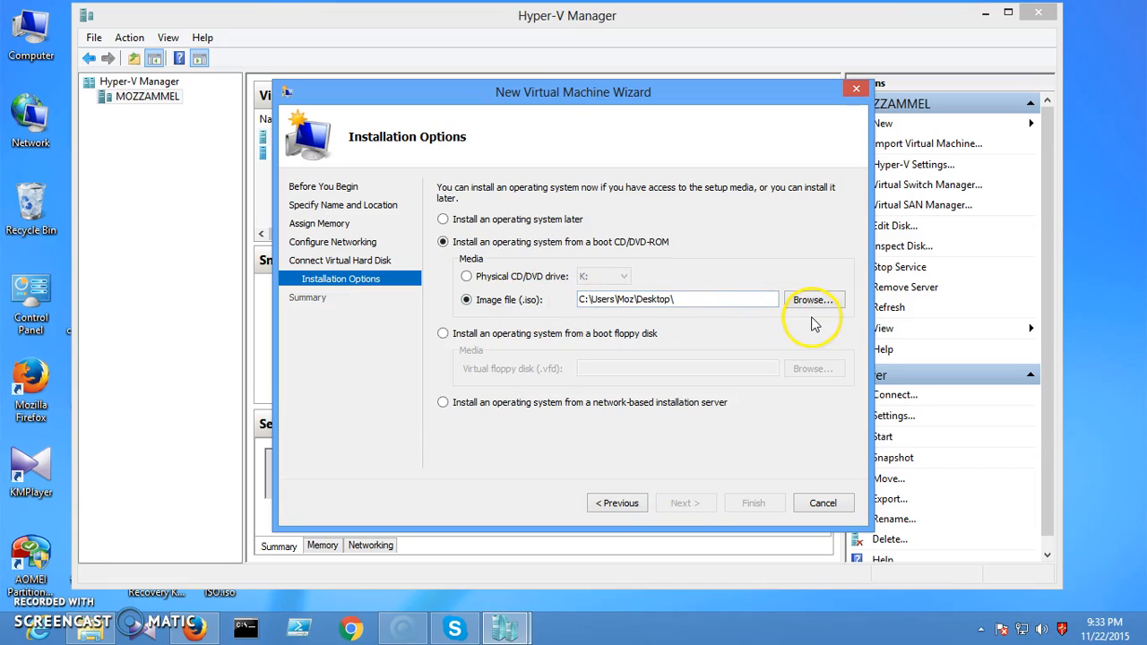
{"action": "left_click", "coordinate": [467, 276]}
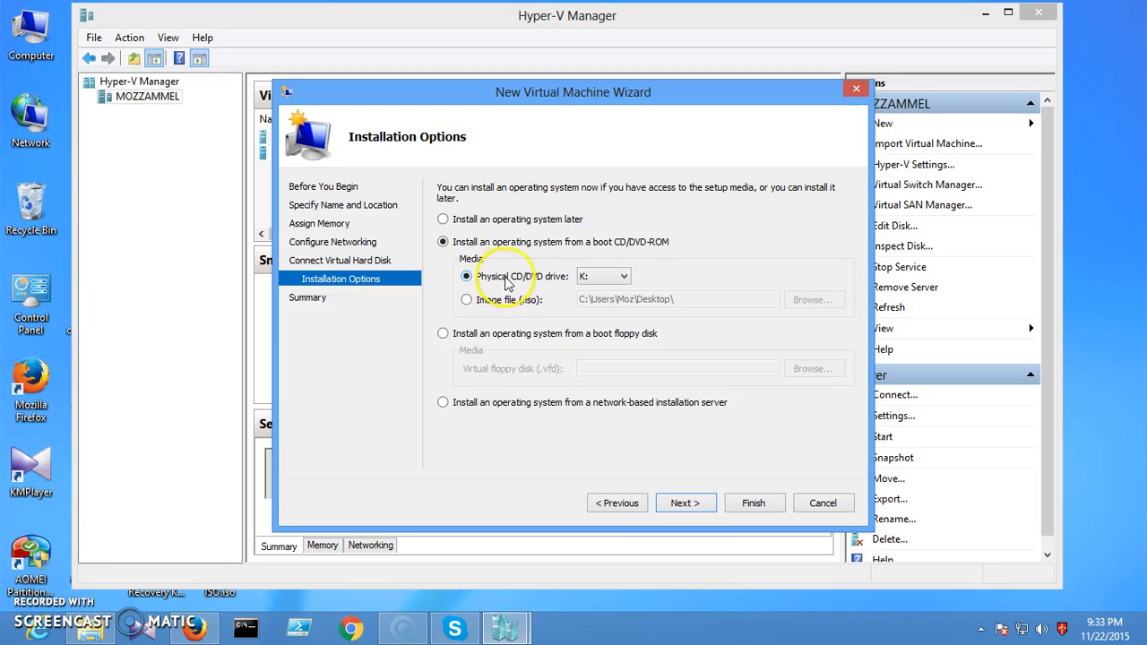
{"action": "left_click", "coordinate": [681, 505]}
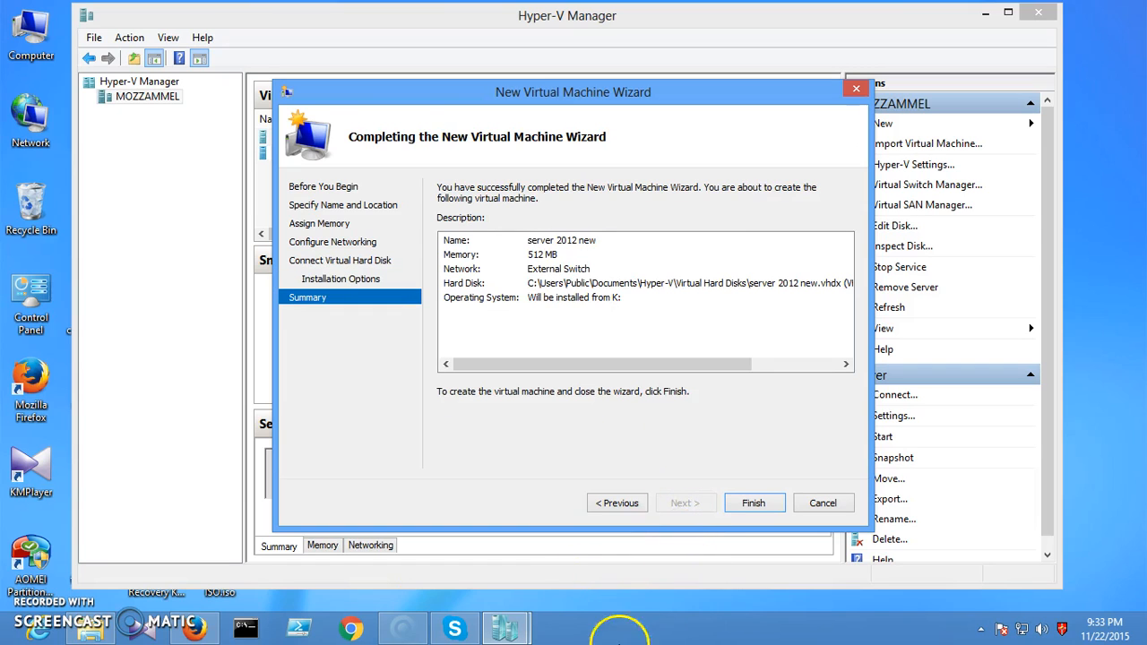
{"action": "left_click", "coordinate": [749, 504]}
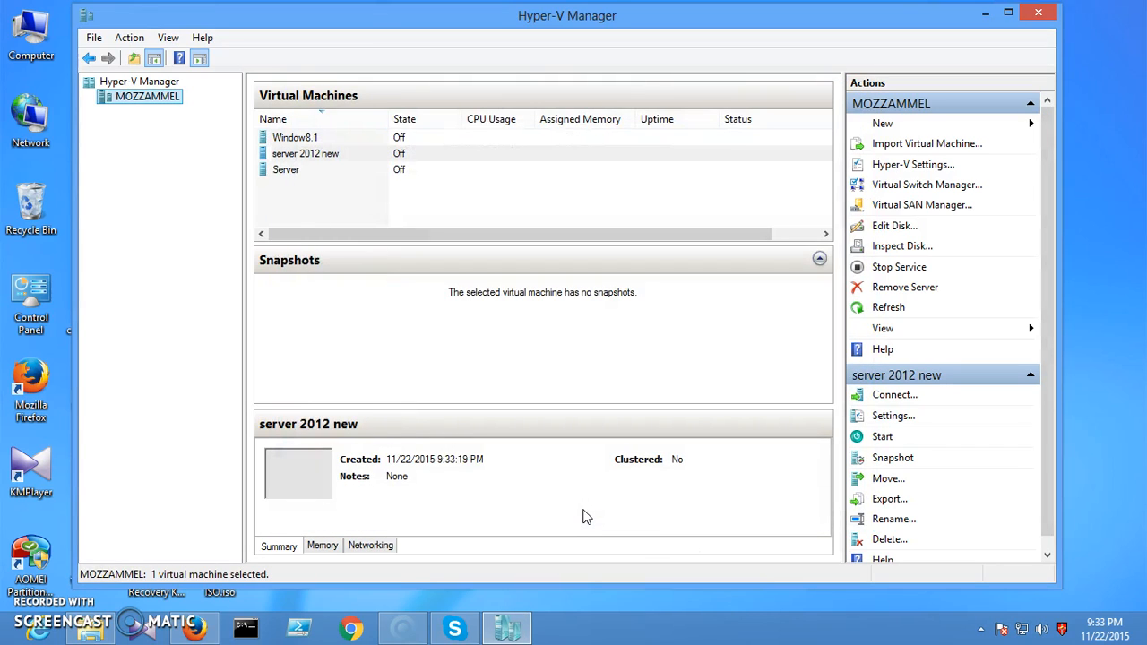
- Connect to the "server 2012 new" virtual machine and start it
{"action": "left_click", "coordinate": [304, 154]}
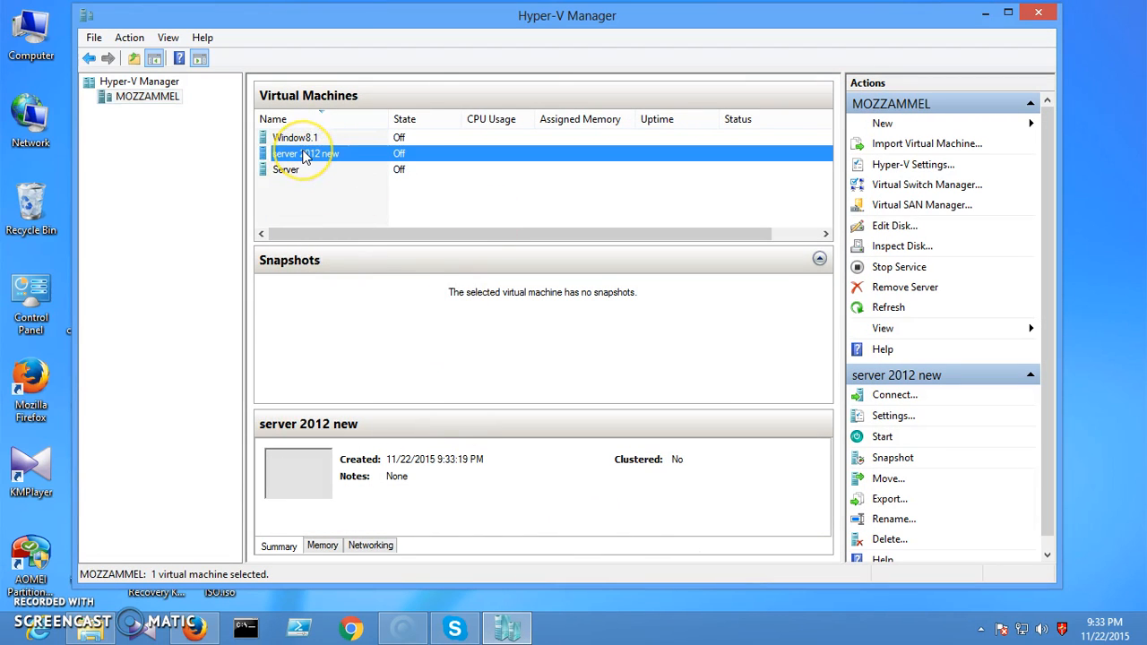
{"action": "right_click", "coordinate": [305, 154]}
{"action": "left_click", "coordinate": [353, 166]}
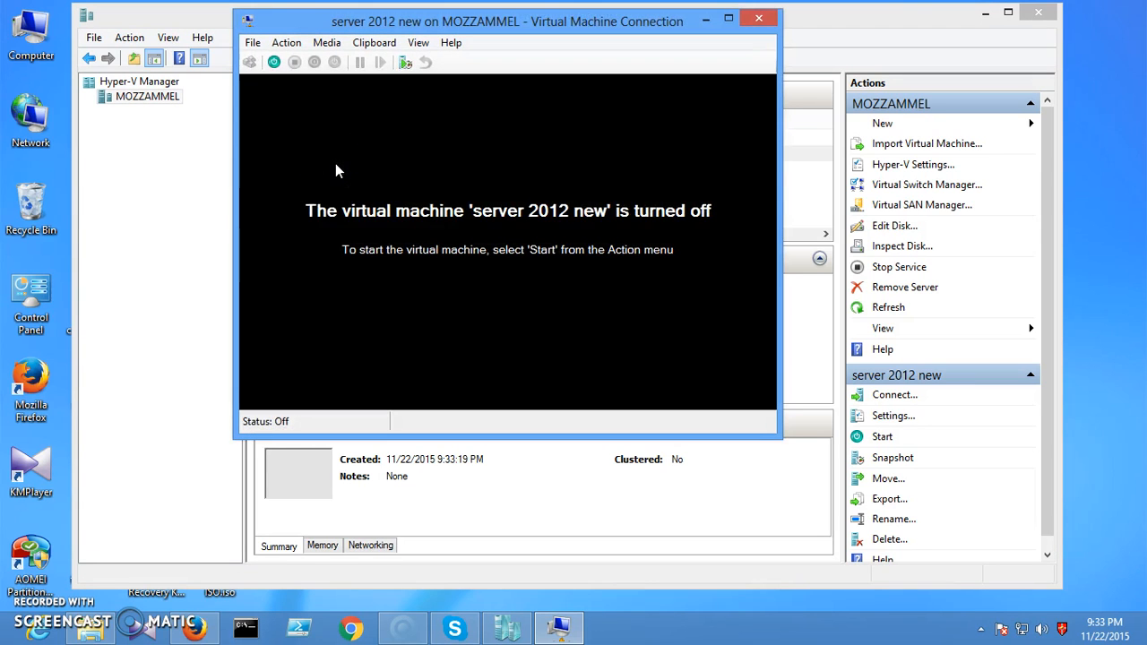
{"action": "left_click", "coordinate": [275, 63]}
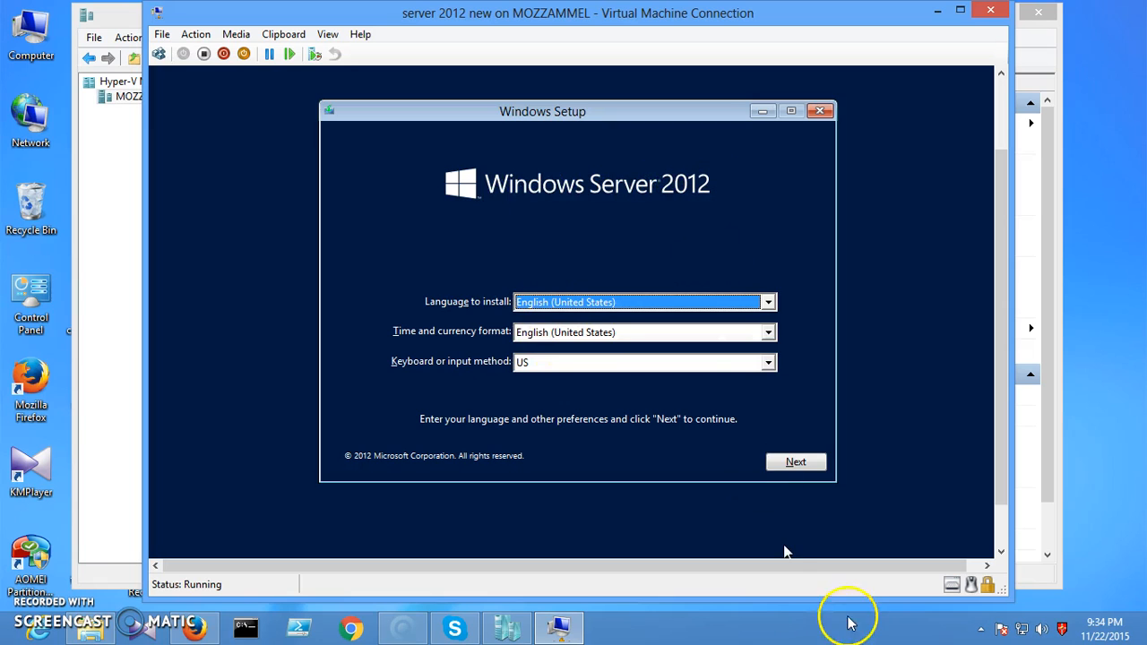
- Start Windows Setup with the default language settings and select Windows Server 2012 Standard (Server with a GUI)
{"action": "left_click", "coordinate": [797, 463]}
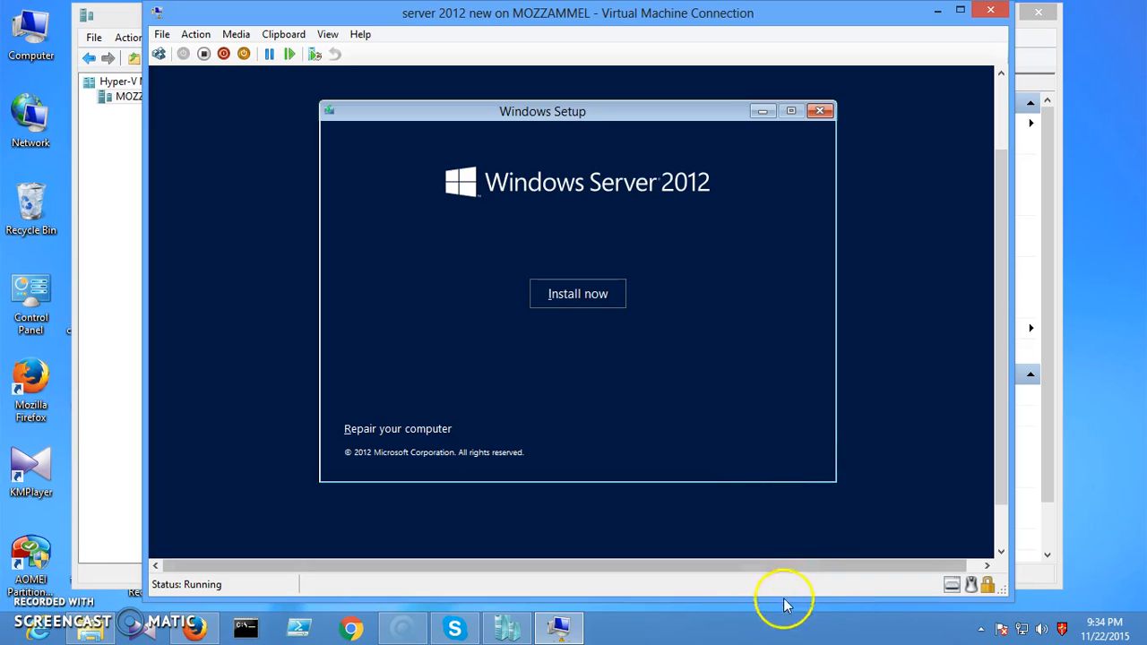
{"action": "left_click", "coordinate": [581, 305]}
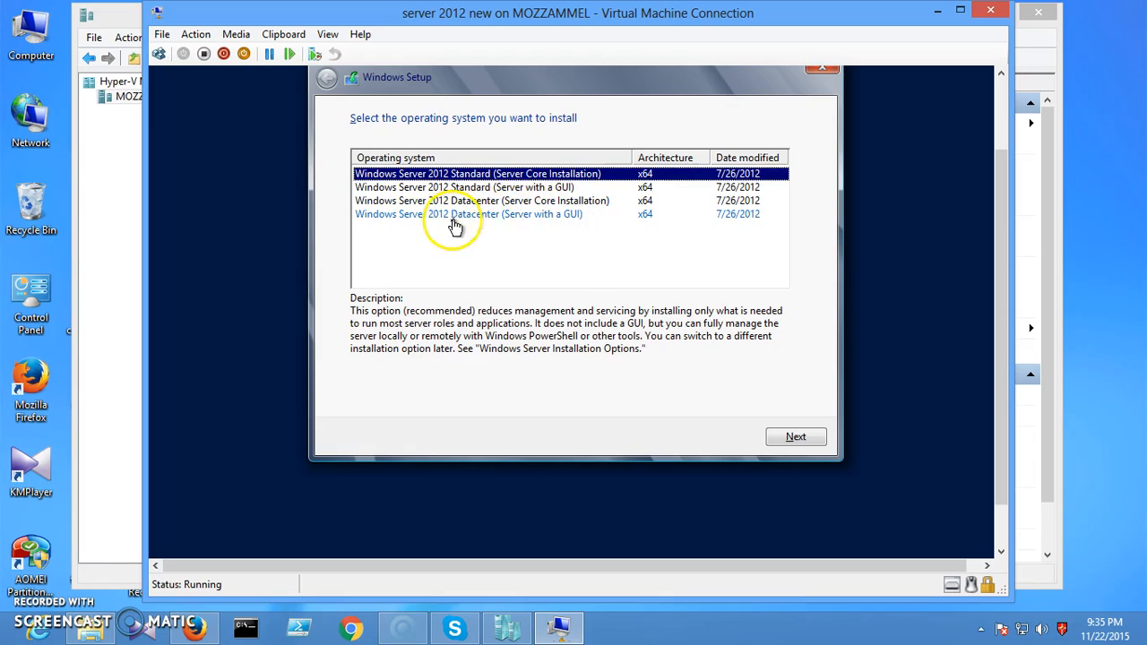
{"action": "left_click", "coordinate": [538, 190]}
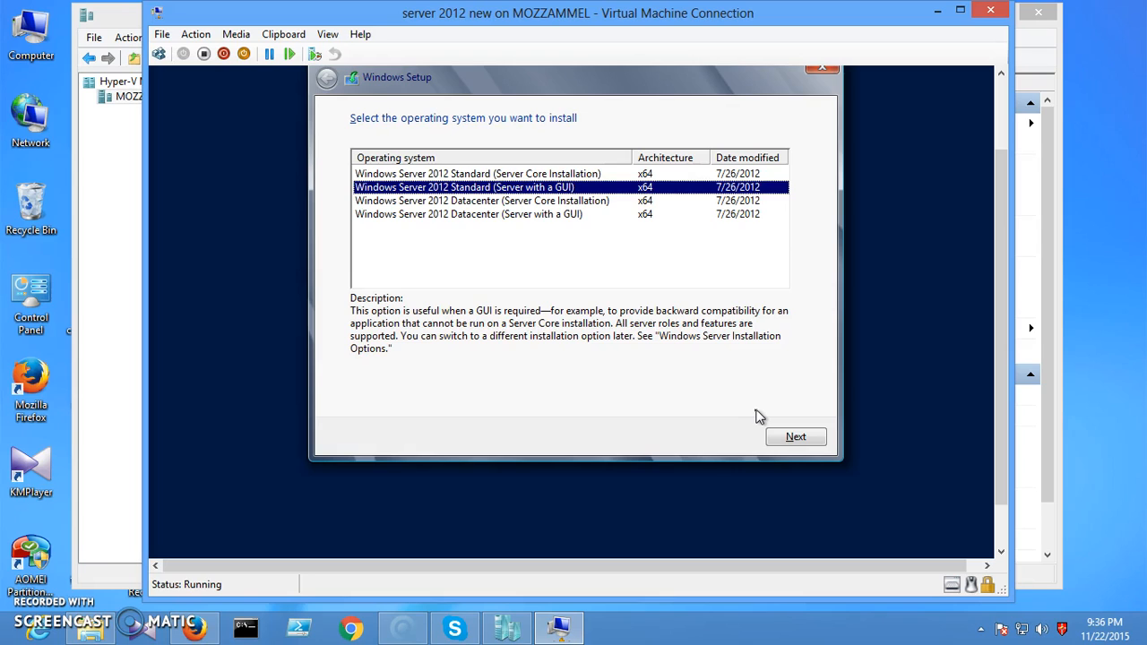
{"action": "left_click", "coordinate": [795, 438]}
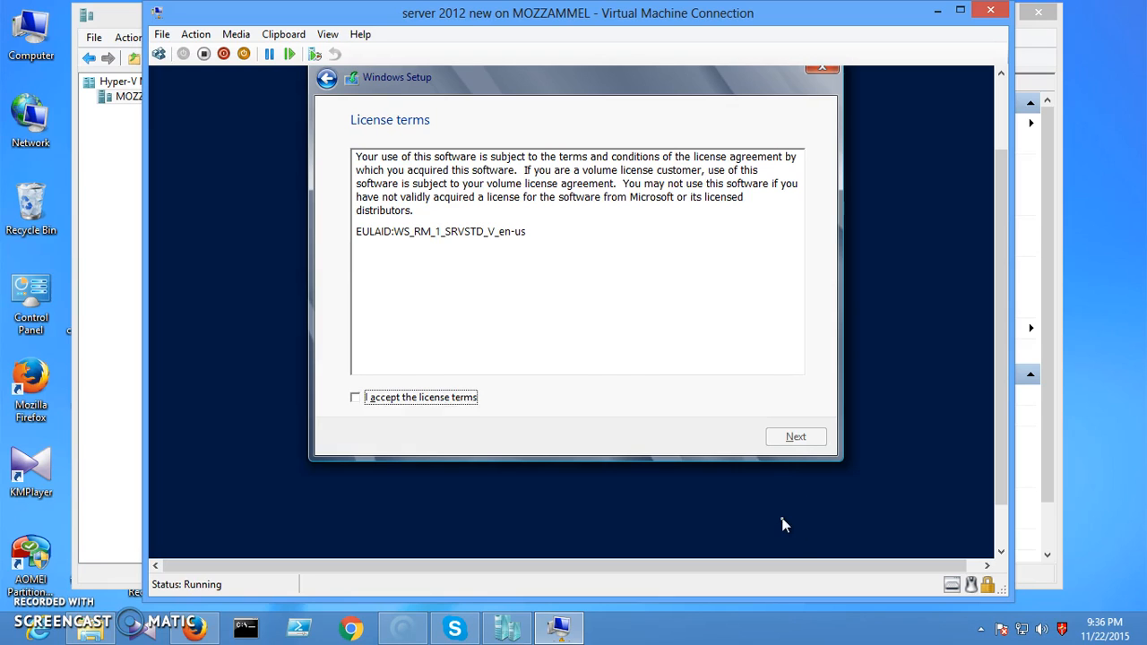
- Accept the license terms and choose the Custom: Install Windows only (advanced) installation type
{"action": "left_click", "coordinate": [443, 399]}
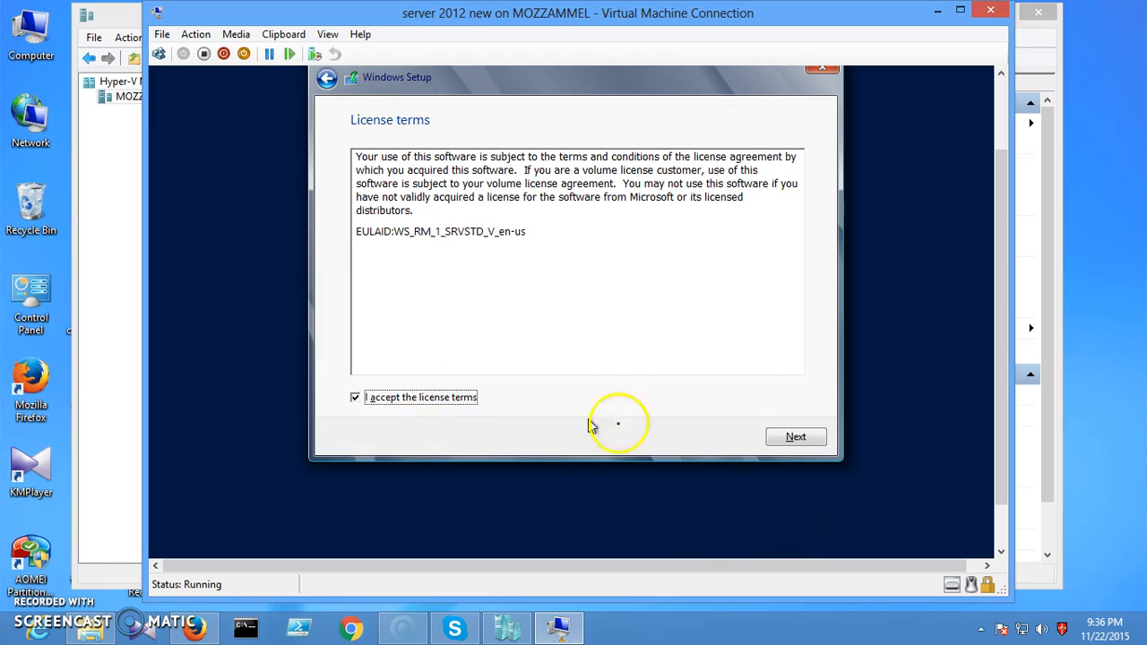
{"action": "left_click", "coordinate": [794, 438]}
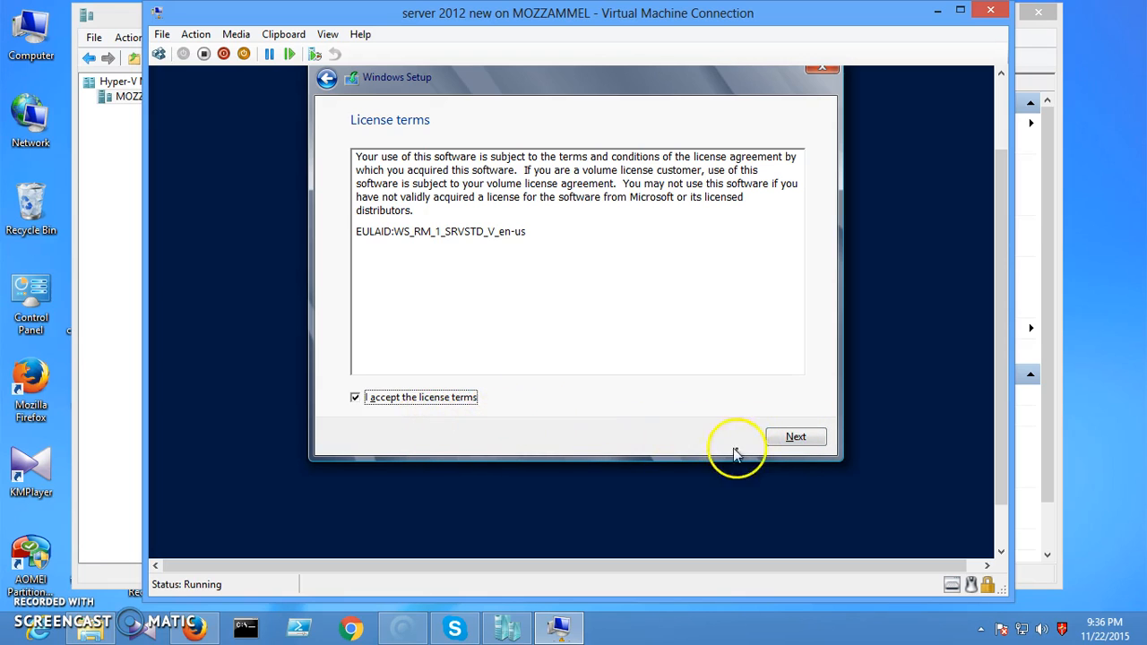
{"action": "left_click", "coordinate": [796, 438]}
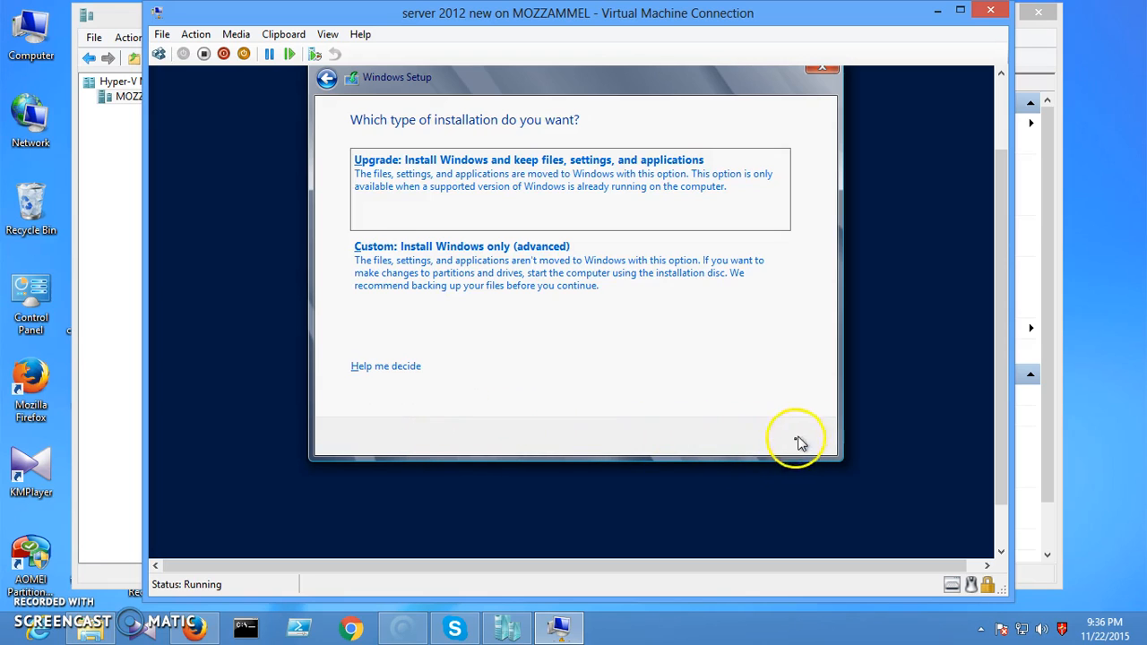
{"action": "left_click", "coordinate": [414, 282]}
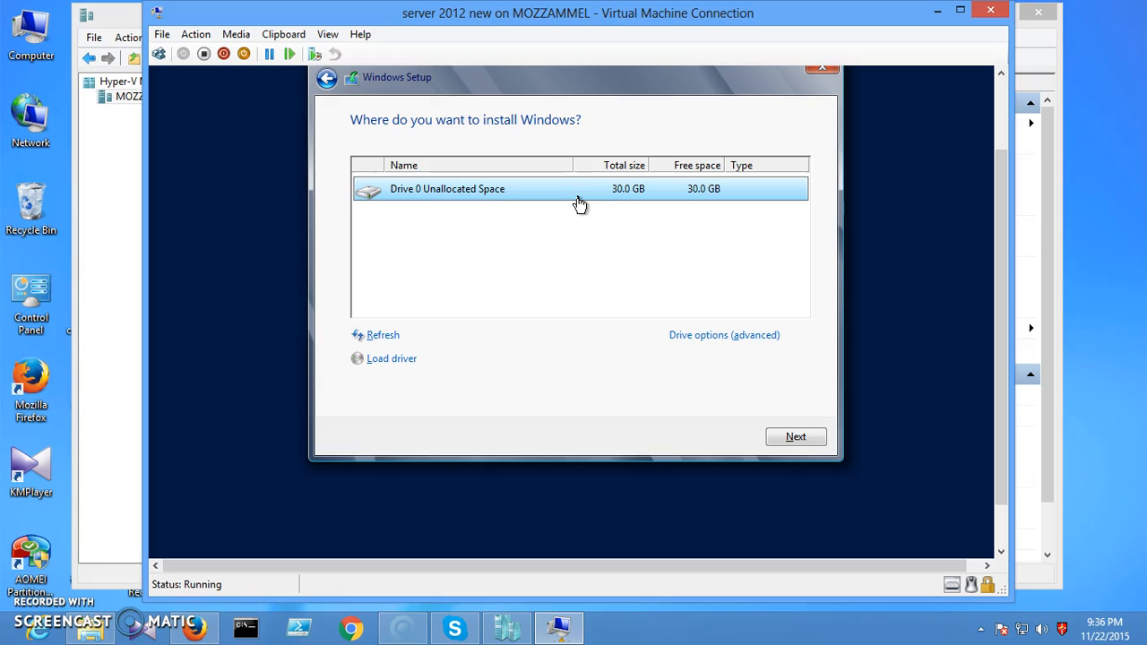
- Create a 10000 MB partition in Drive 0's unallocated space, allowing additional system partitions, and start installing Windows on the new primary partition
{"action": "left_click", "coordinate": [706, 339]}
{"action": "left_click", "coordinate": [618, 358]}
{"action": "left_click_drag", "start_coordinate": [643, 367], "coordinate": [591, 363]}
{"action": "type", "text": "1"}
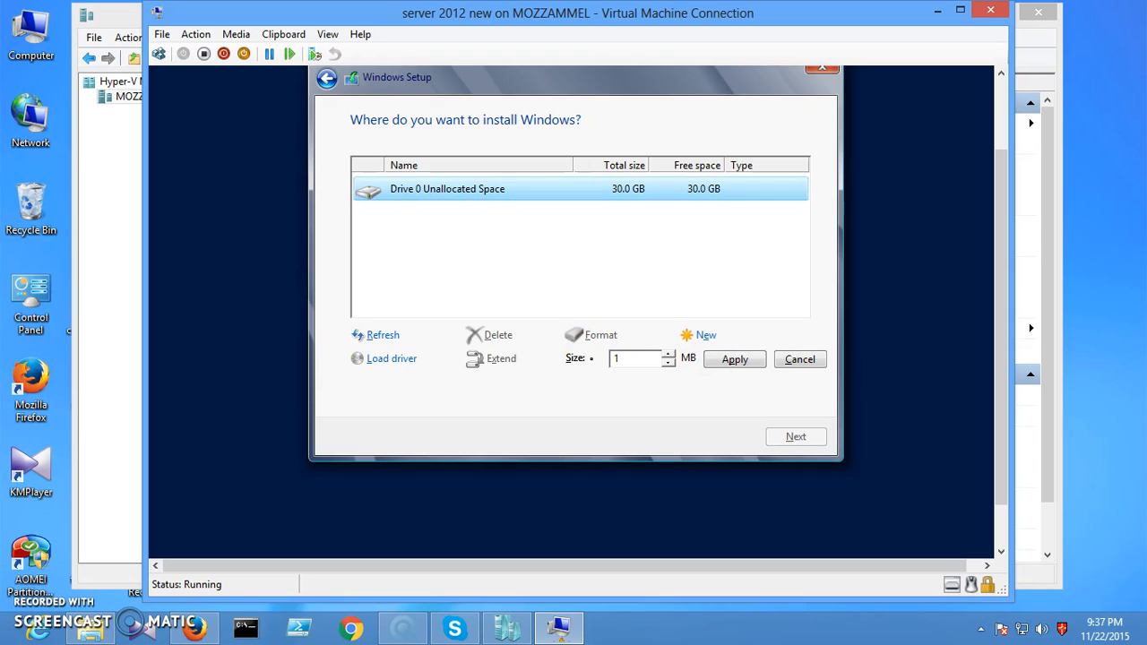
{"action": "type", "text": "0000"}
{"action": "left_click", "coordinate": [724, 363]}
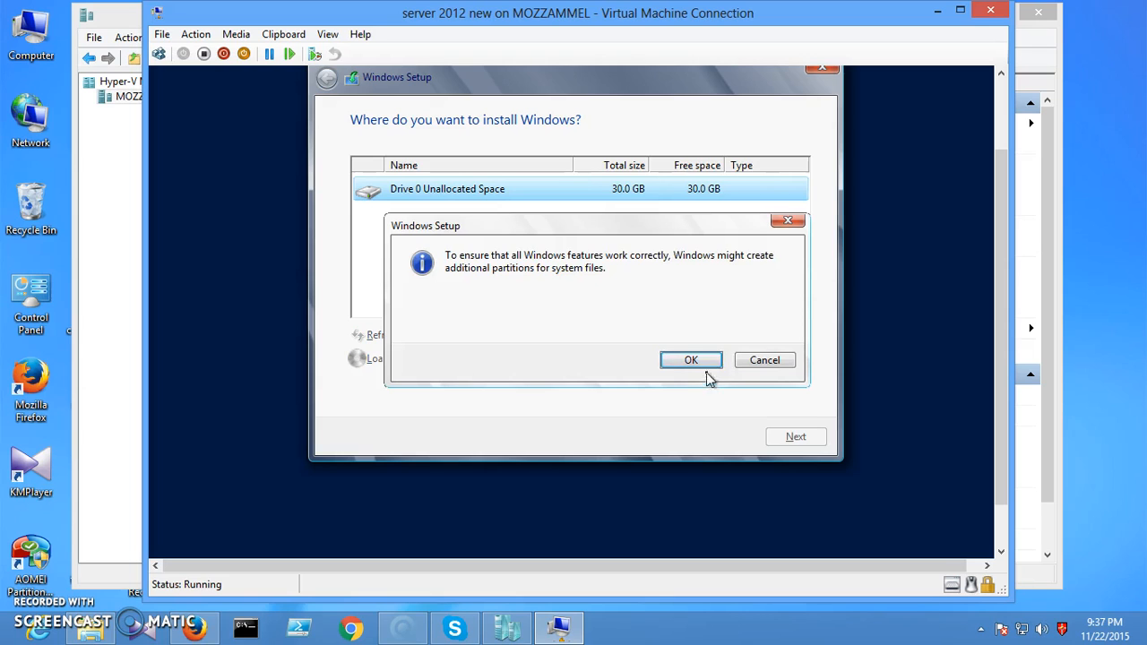
{"action": "left_click", "coordinate": [699, 359]}
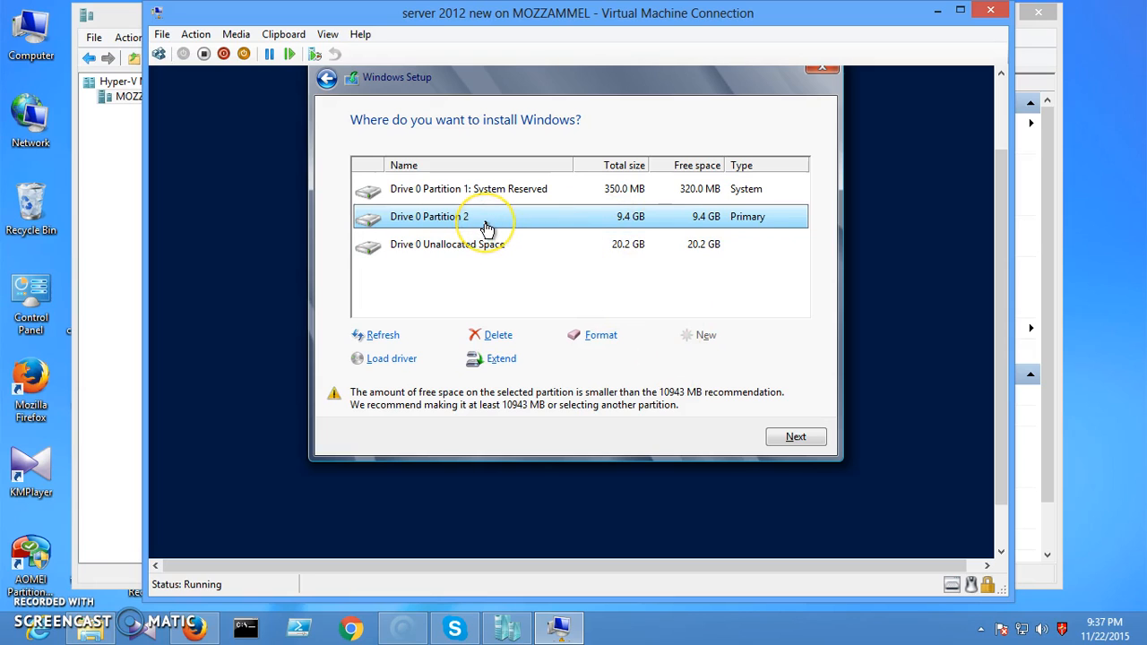
{"action": "left_click", "coordinate": [796, 439]}
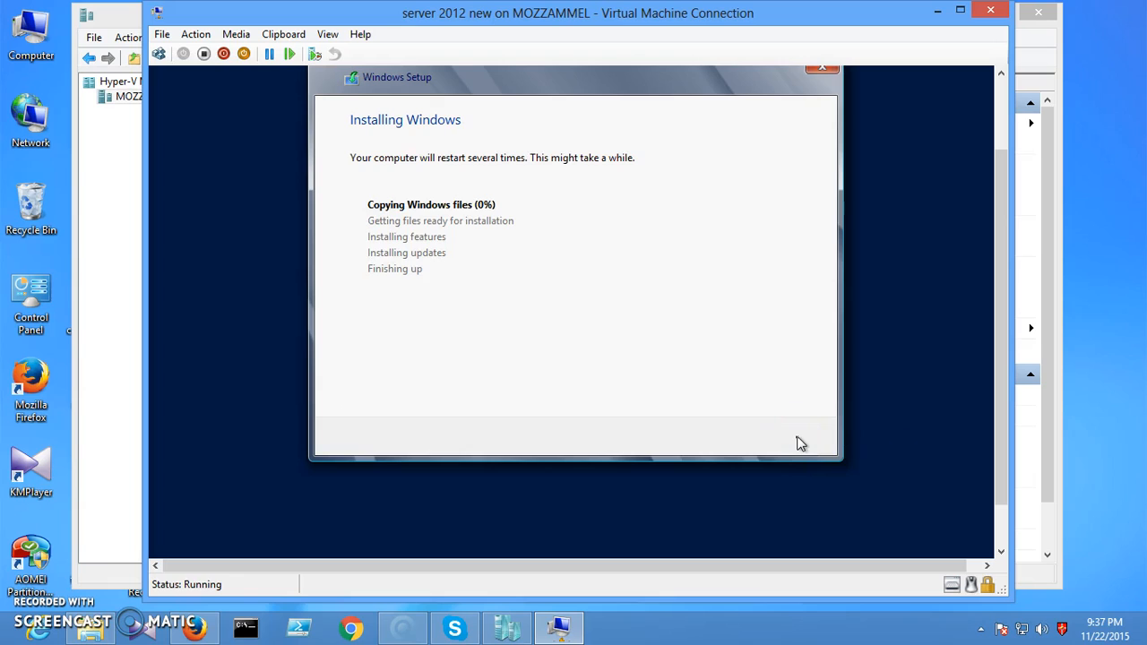